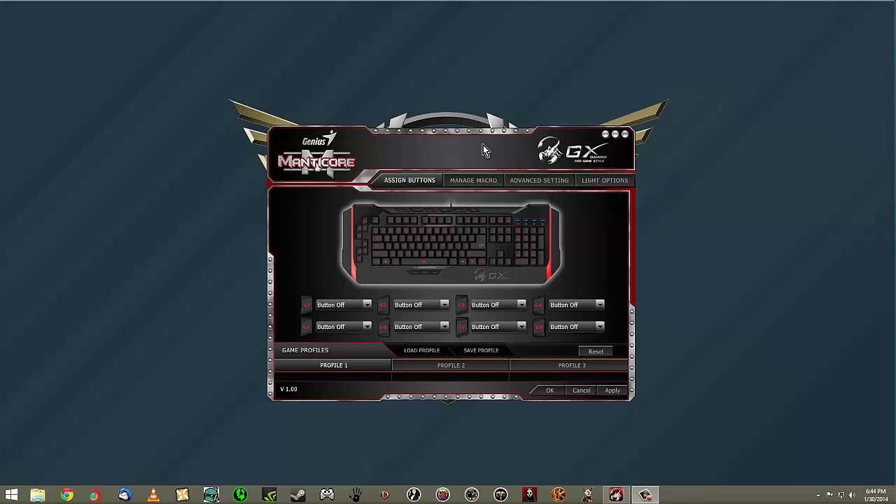
Step: Reposition the settings window and open the Manticore setup guide in Chrome
mouse_move(482, 144)
mouse_down()
mouse_move(433, 45)
mouse_move(480, 136)
mouse_up()
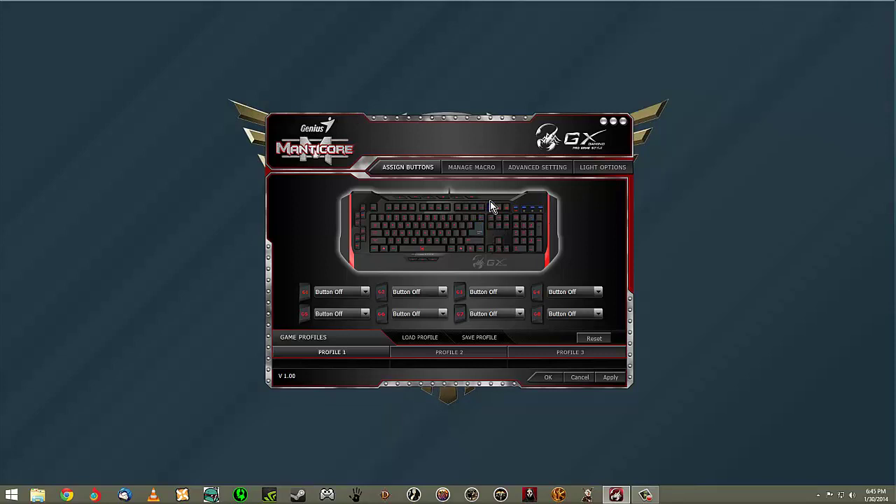
click(605, 123)
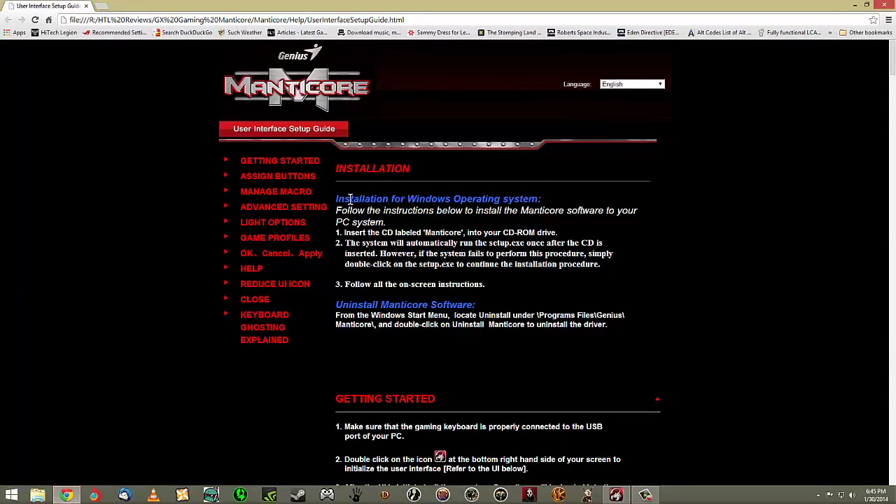
scroll(439, 318, down, 5)
scroll(435, 287, up, 4)
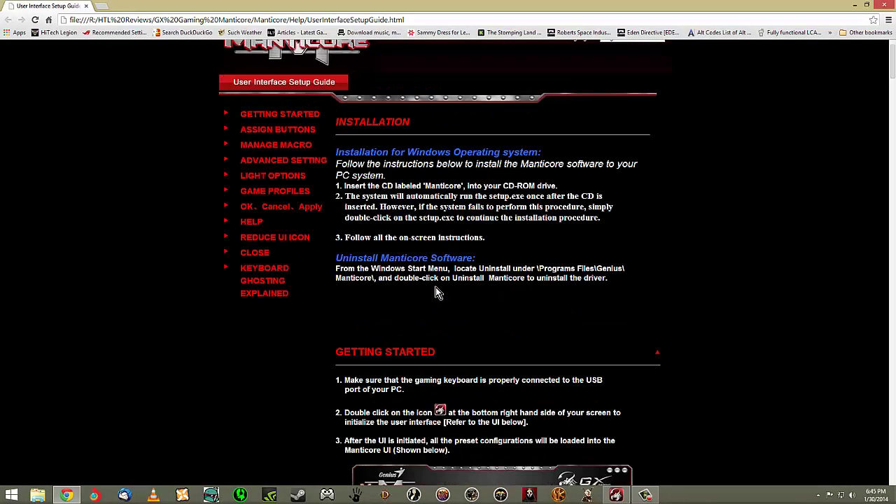
scroll(435, 273, up, 1)
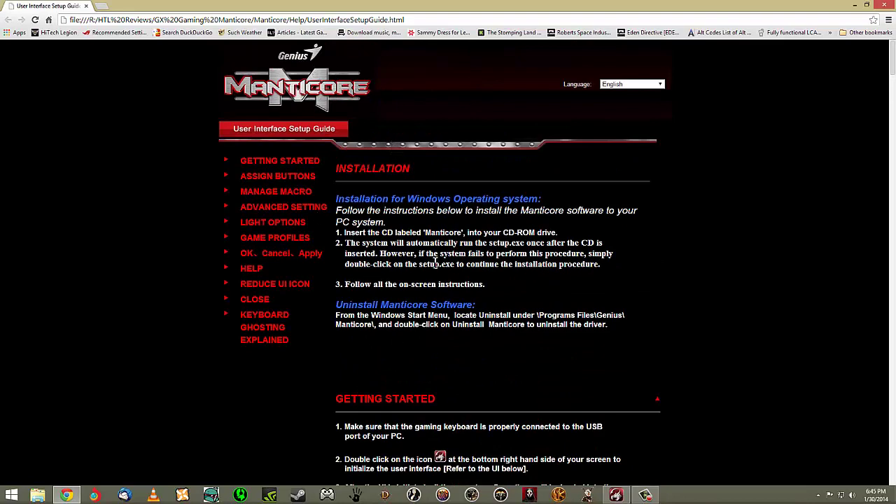
Step: Scroll down through the guide's sections, then back up to Installation at the top
scroll(435, 256, down, 3)
scroll(451, 245, down, 6)
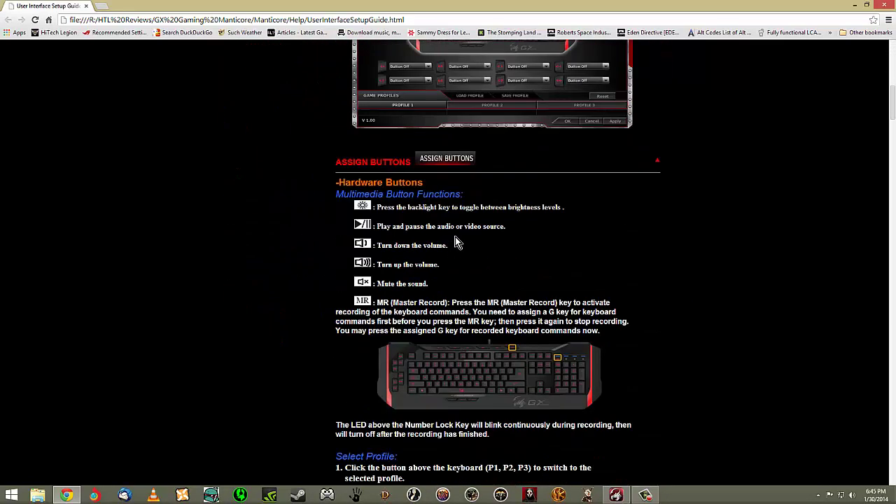
scroll(462, 217, down, 9)
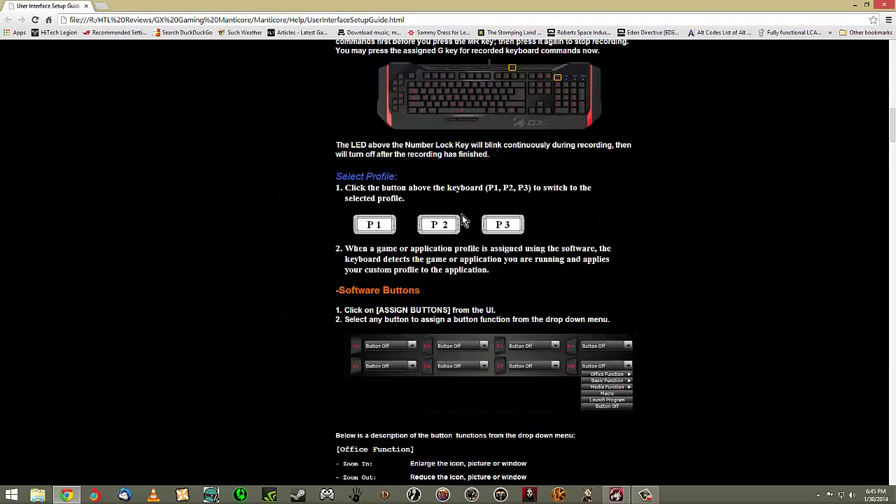
scroll(462, 217, down, 11)
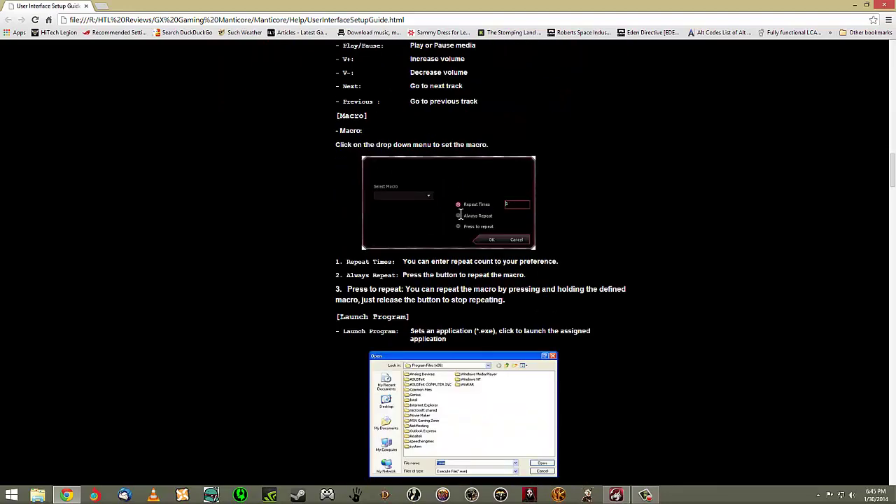
scroll(462, 220, down, 13)
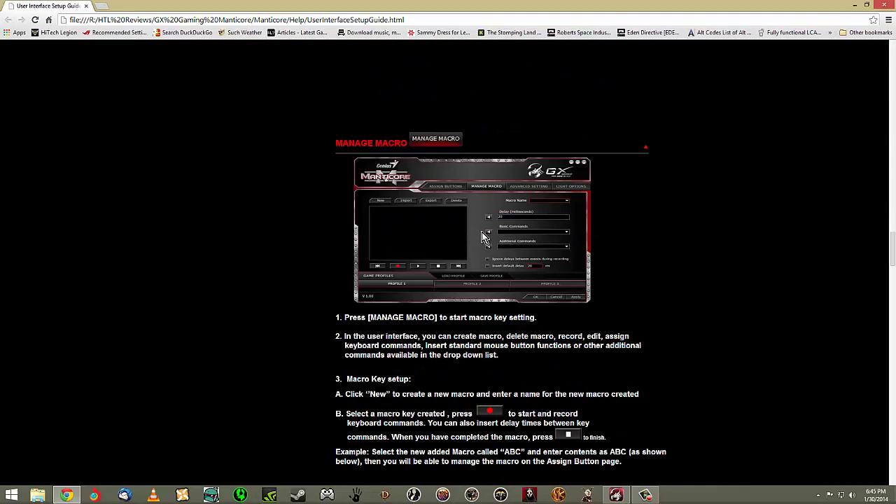
scroll(519, 262, down, 14)
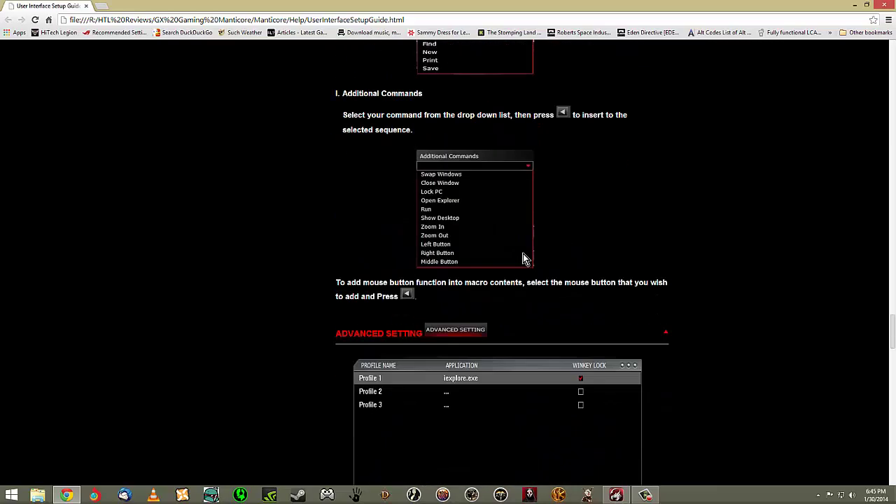
scroll(521, 253, down, 12)
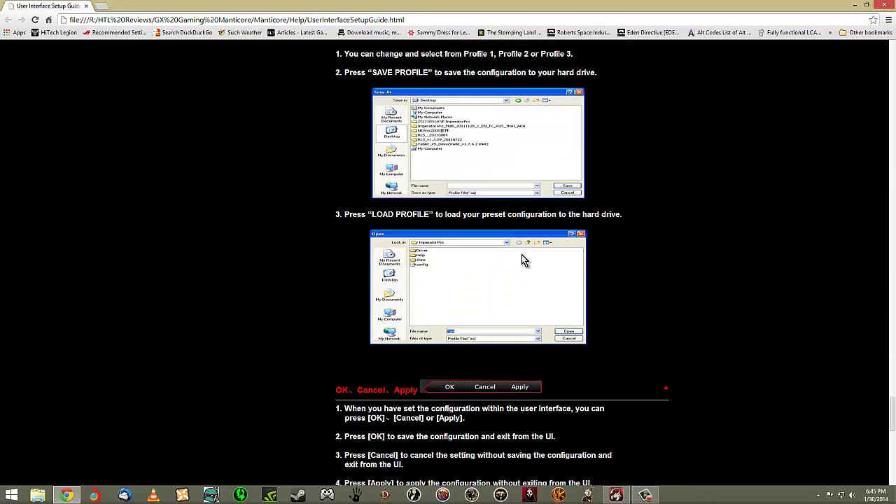
scroll(521, 255, up, 14)
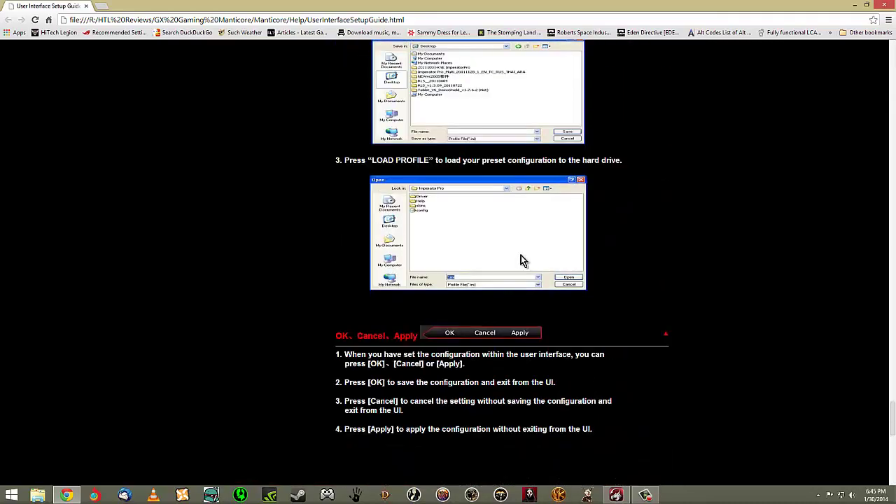
scroll(524, 250, up, 14)
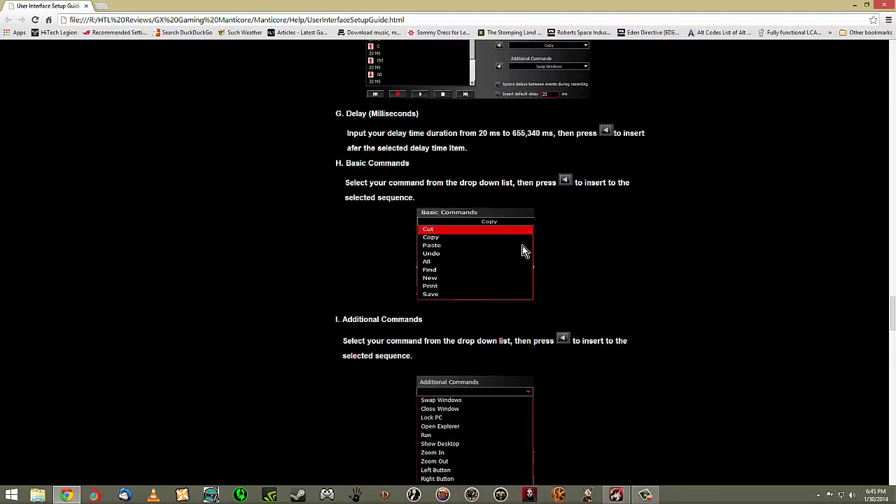
scroll(522, 246, up, 15)
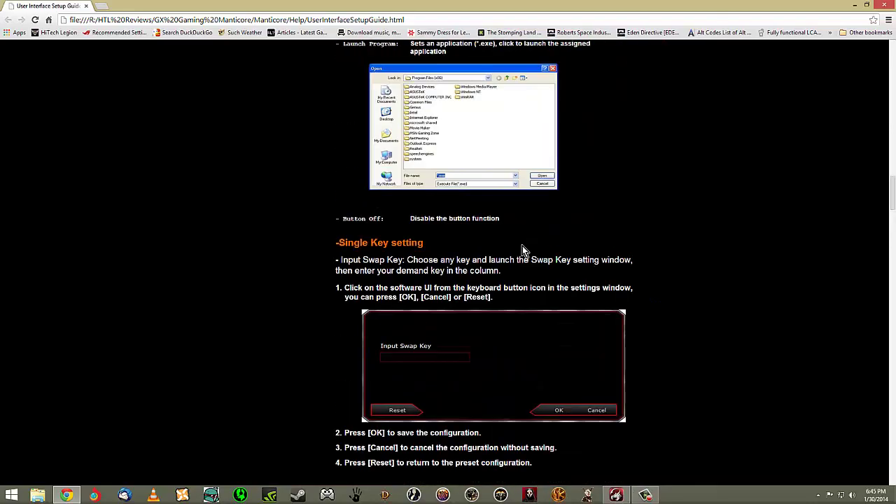
scroll(531, 234, up, 15)
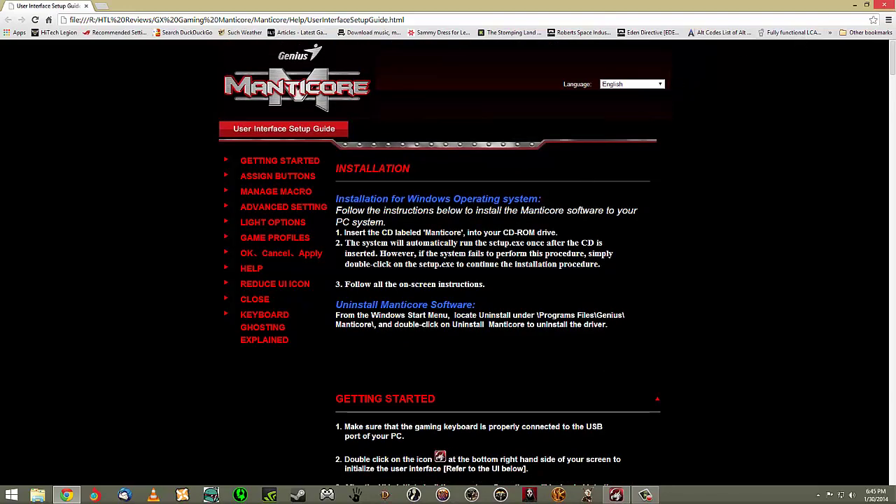
Step: Close Chrome and show Profile 1's Light Options page with its current zone colours
click(884, 6)
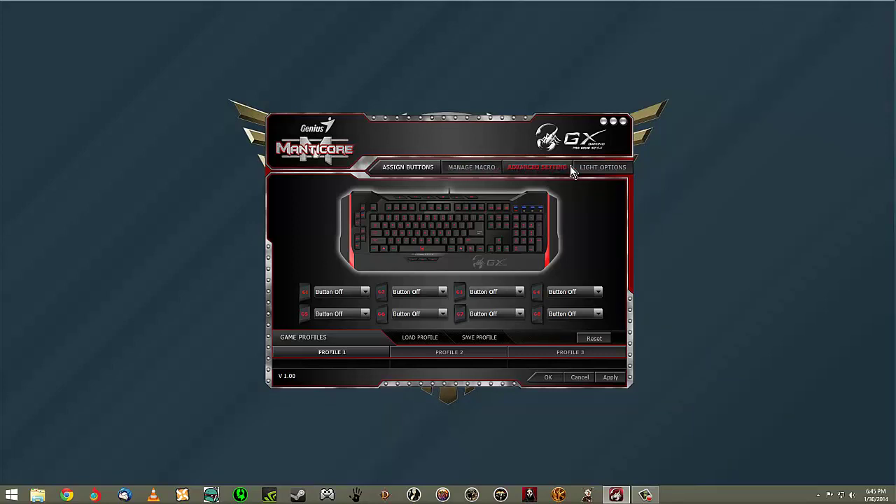
click(604, 168)
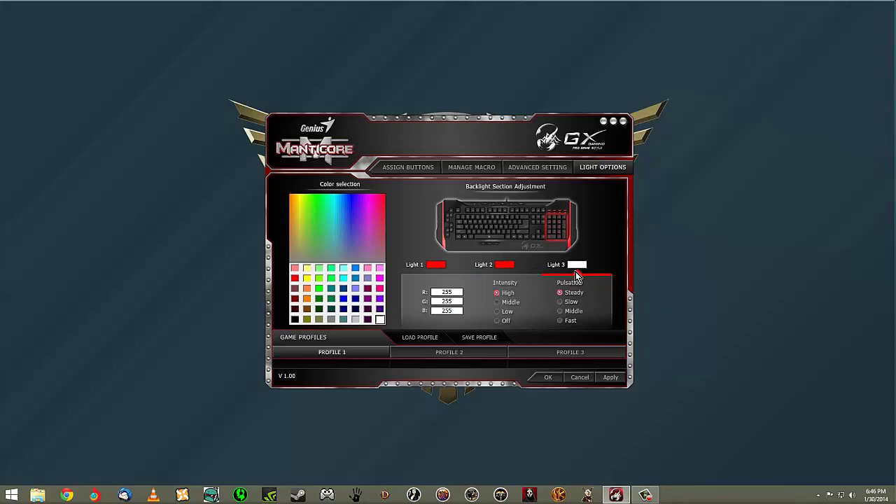
Step: Select the Light 3 zone and try green and dark green palette swatches
click(518, 278)
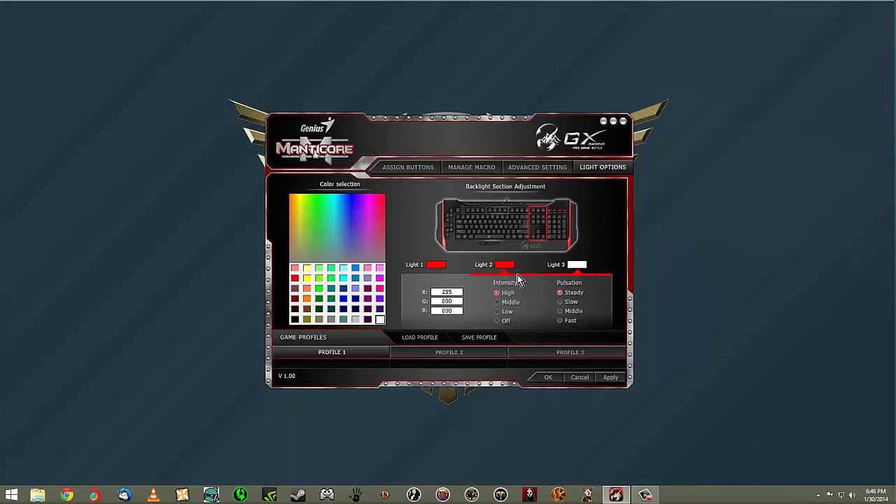
click(582, 275)
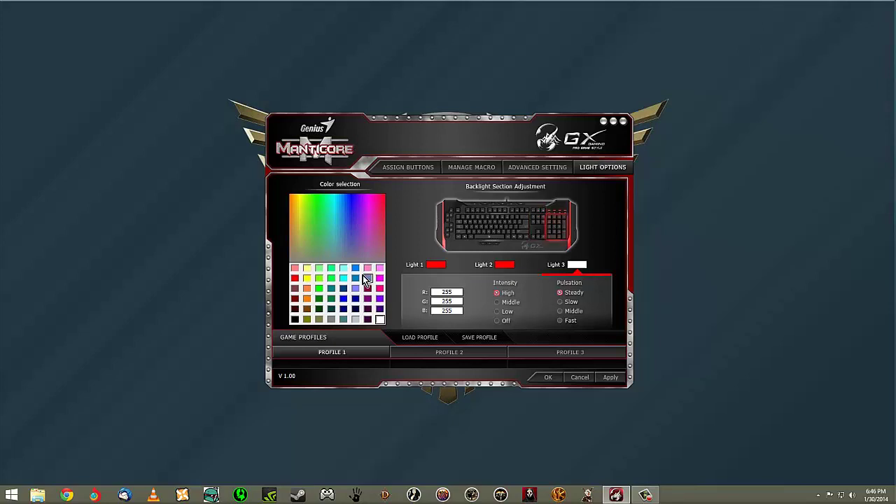
click(323, 290)
click(321, 311)
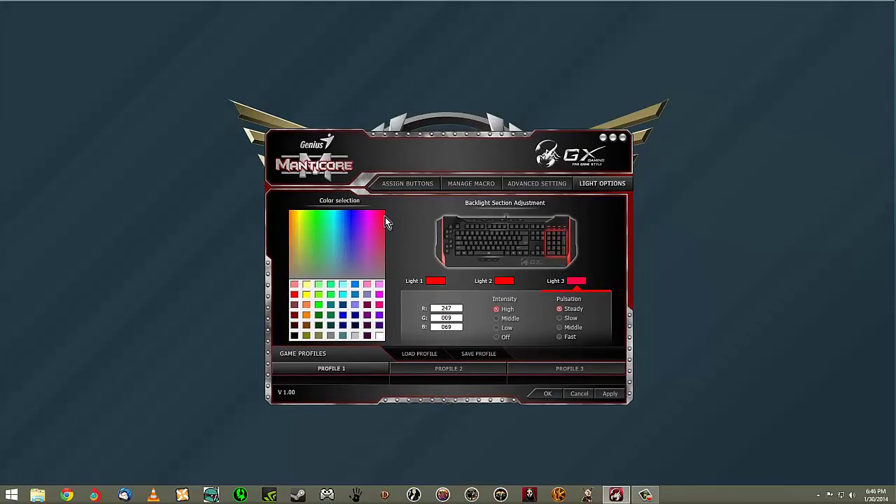
Step: Pick points in the colour spectrum until Light 3 turns yellow
click(375, 225)
drag(375, 227, 385, 252)
click(339, 243)
click(318, 247)
click(316, 231)
click(302, 219)
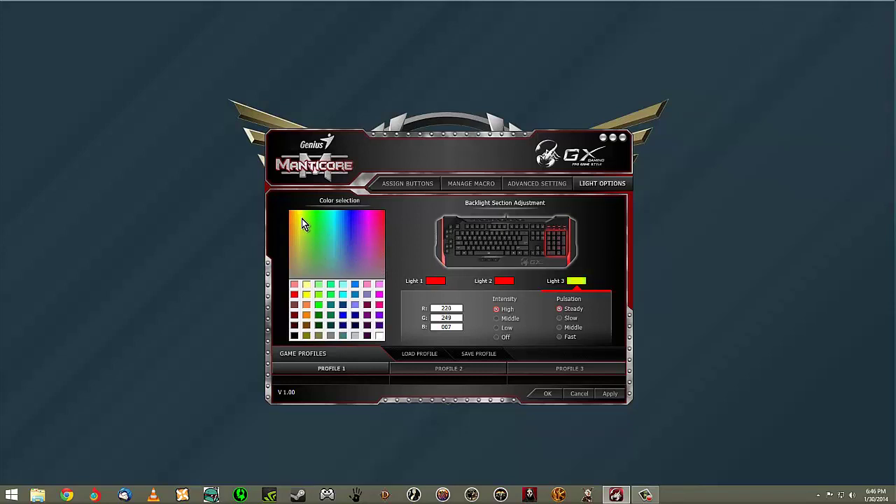
Step: Enter Light 3 RGB values R 255, G 255, B 255 in the colour fields
double_click(441, 309)
text(255)
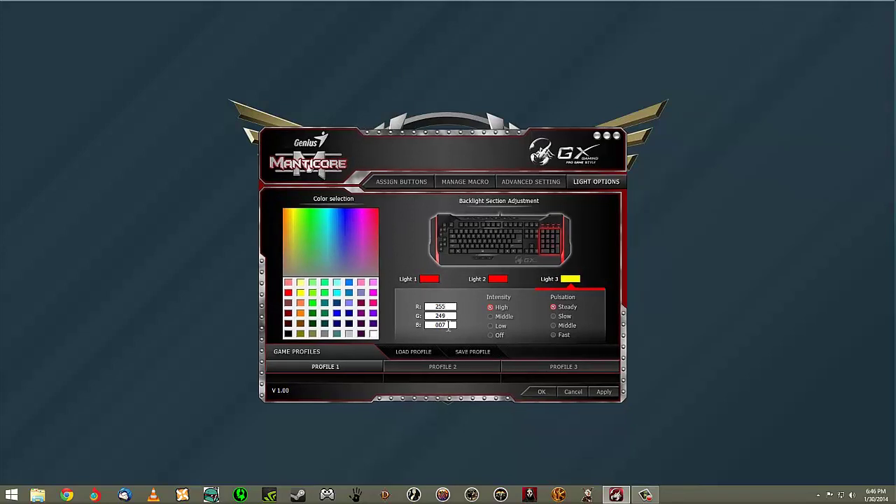
double_click(441, 325)
text(200)
double_click(450, 315)
text(255)
double_click(452, 324)
text(255)
Step: Choose the blue palette cell (000/128/251) for Light 3 and apply it to the keyboard
click(373, 283)
click(348, 283)
click(604, 392)
Step: Go to Assign Buttons and back to Light Options, selecting Light 2 then Light 1
click(410, 182)
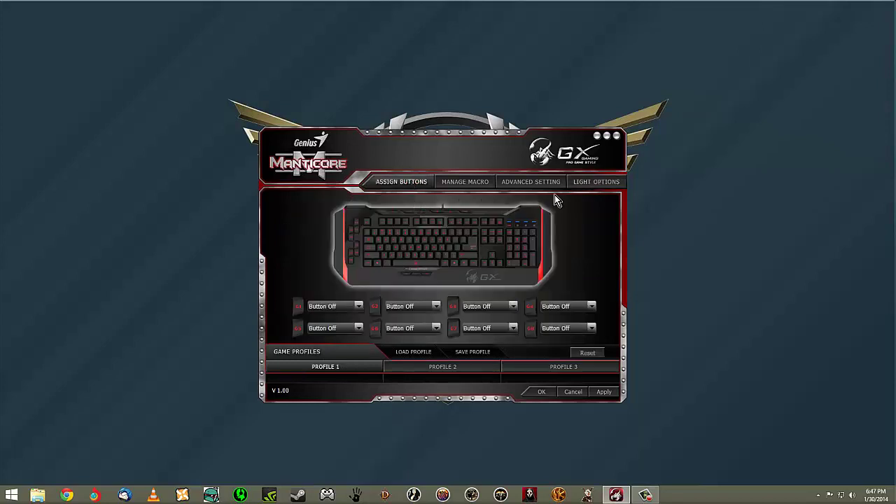
click(591, 182)
click(502, 284)
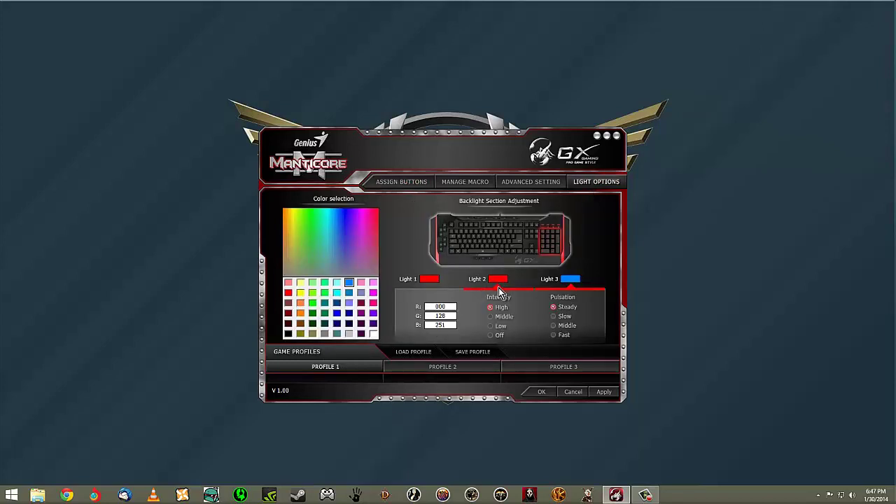
click(425, 287)
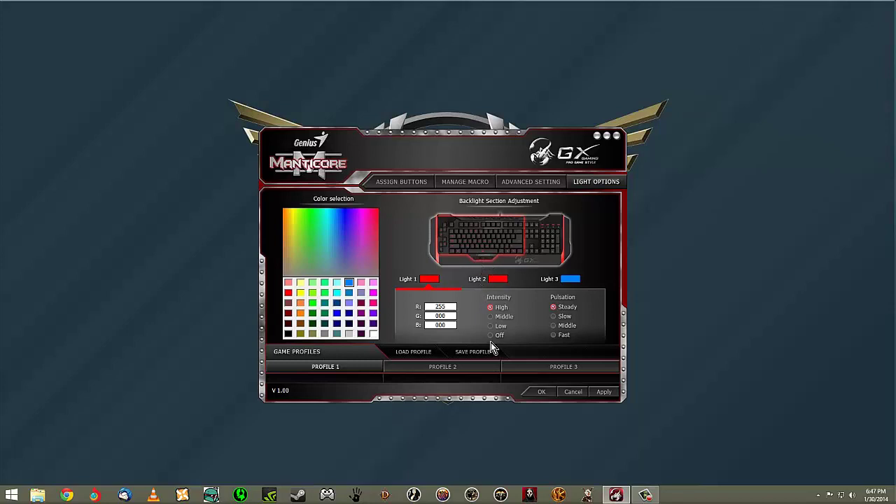
Step: Switch the keyboard to Profile 3 by pressing the F13 profile key twice
click(498, 366)
click(506, 366)
key(F13)
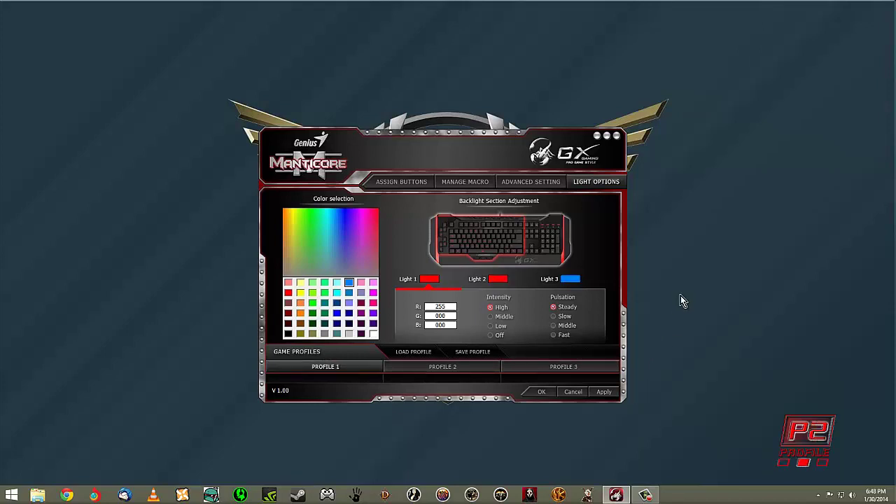
key(F13)
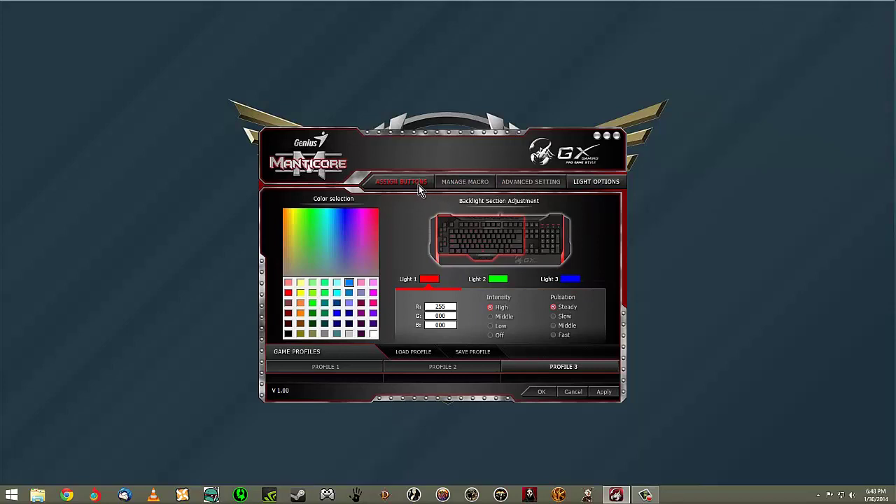
Step: Show Profile 3's key assignments and cancel one key's Input Swap Key dialog unchanged
click(401, 182)
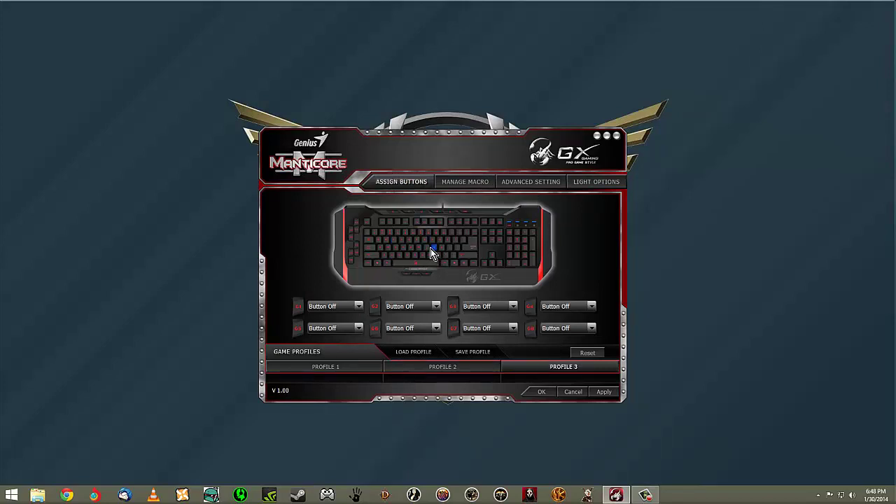
click(379, 243)
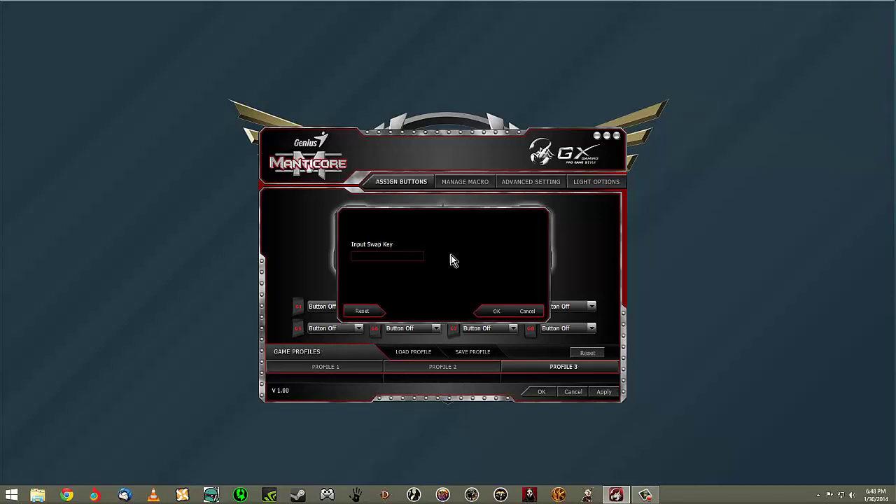
click(528, 311)
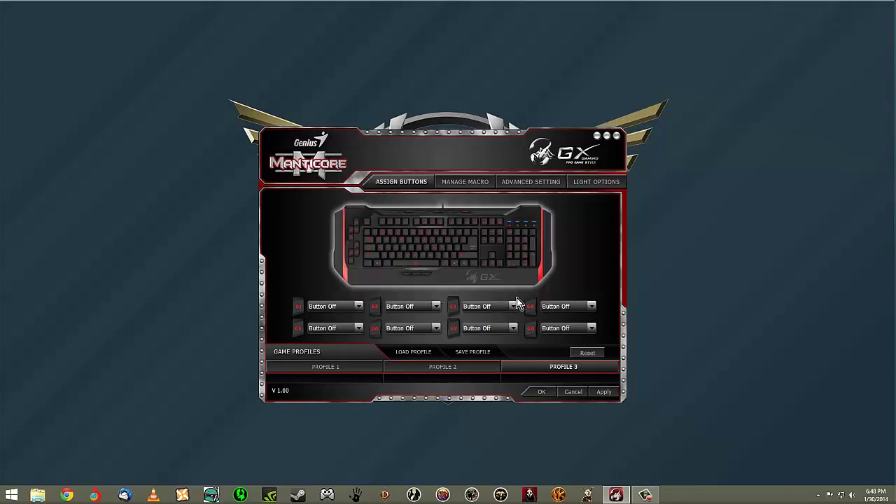
Step: Swap a keyboard key to send W, then change that swap to E
click(392, 242)
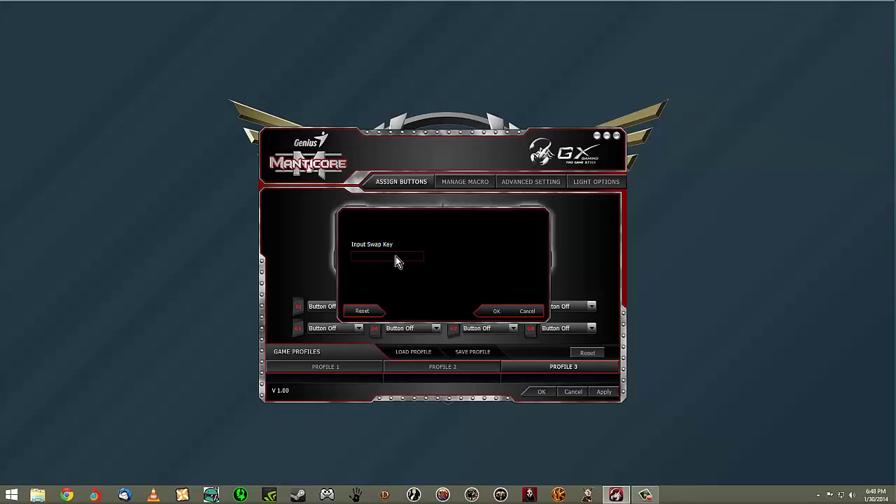
key(w)
click(497, 309)
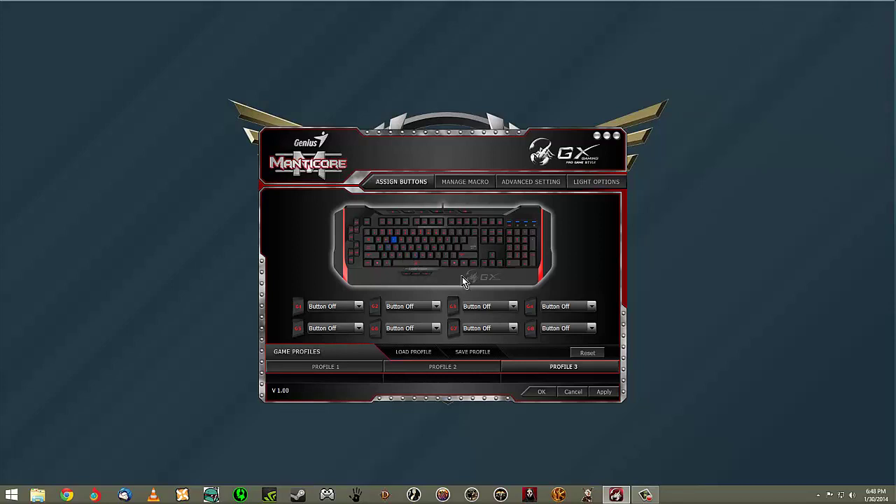
click(394, 241)
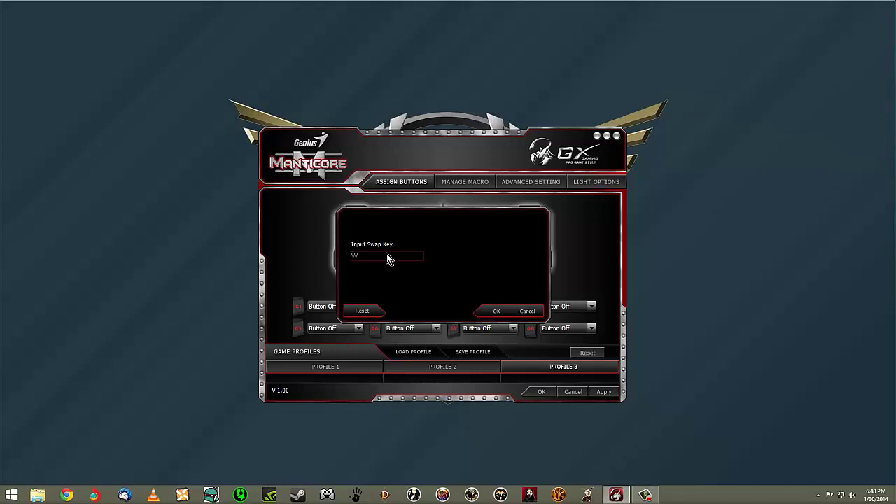
key(e)
click(497, 312)
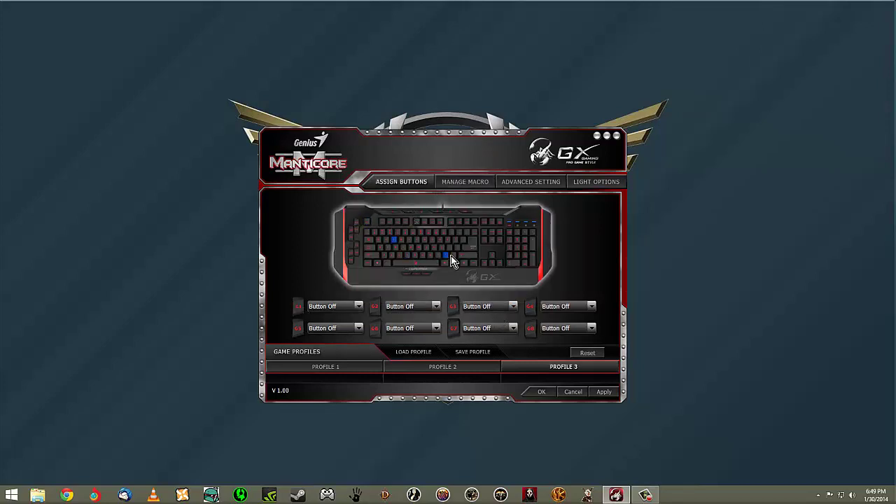
Step: Open the swap settings for three other keys and close each without assigning anything
click(493, 261)
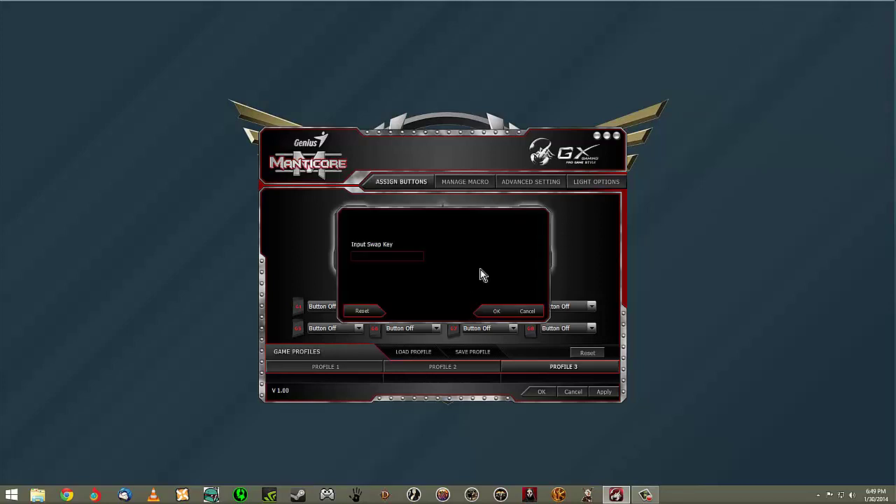
click(506, 314)
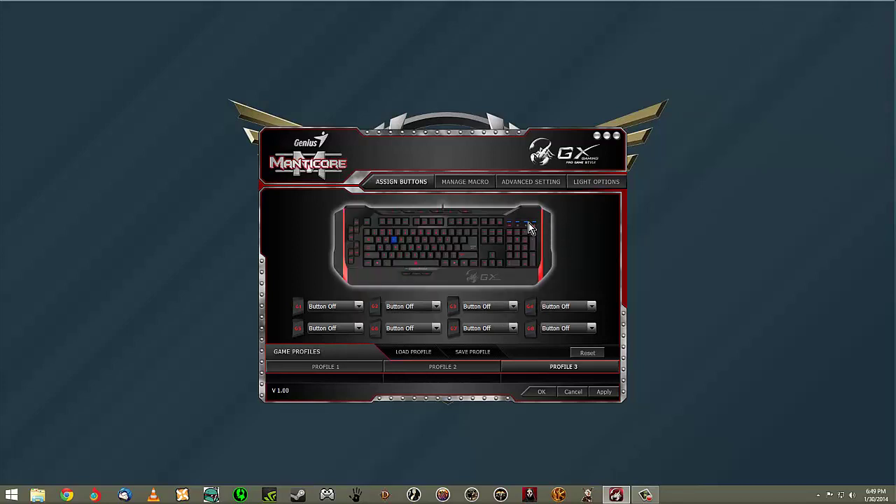
click(384, 270)
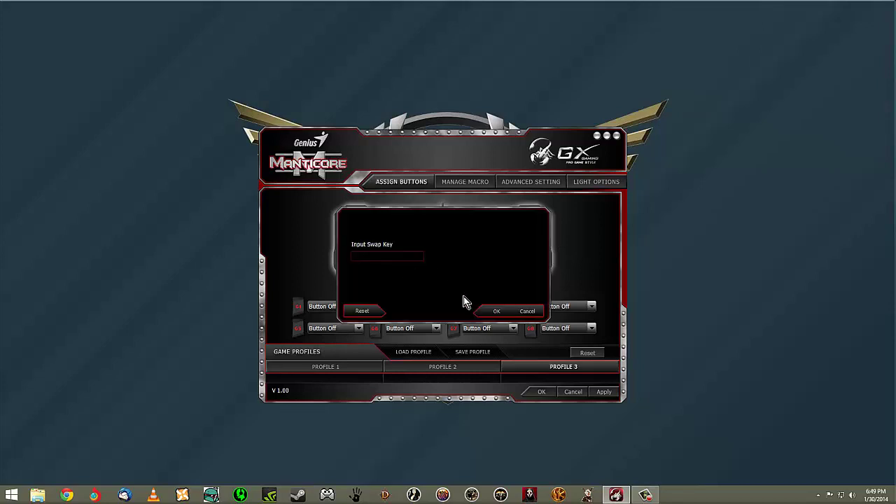
click(529, 311)
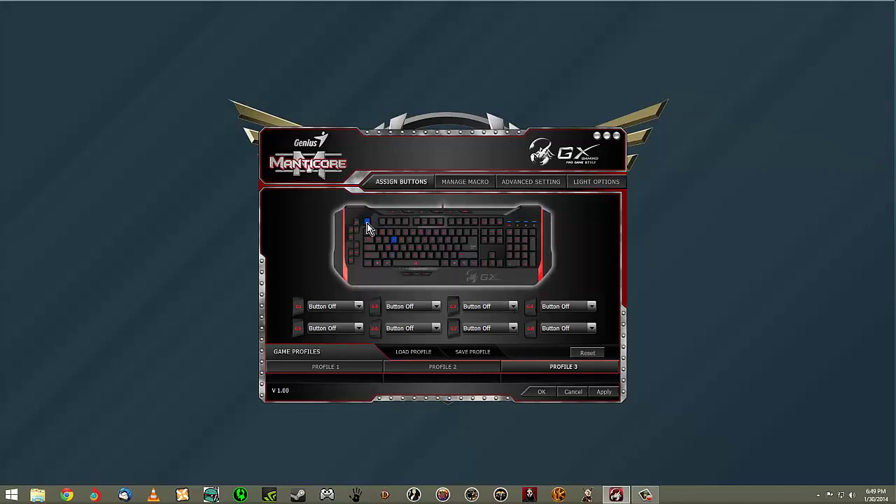
click(384, 229)
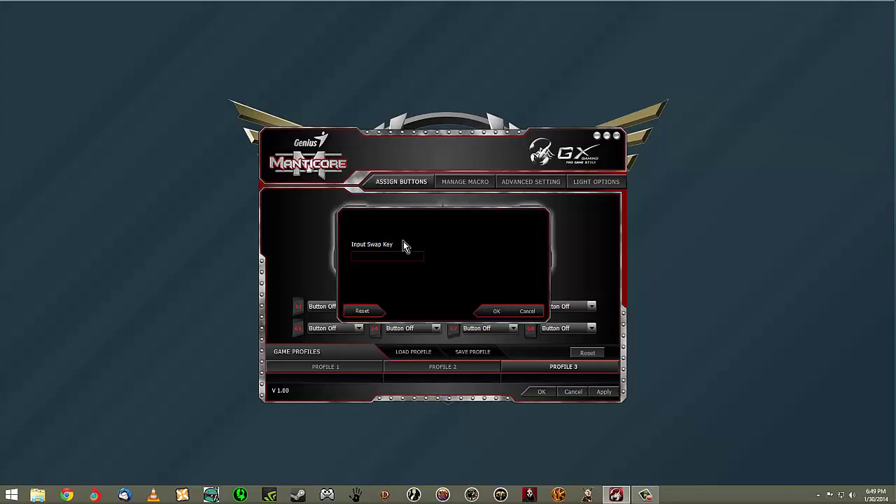
click(531, 314)
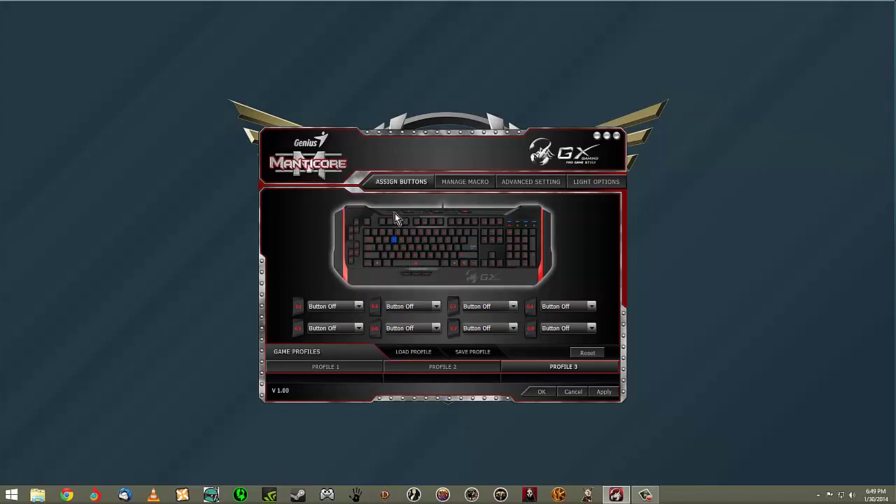